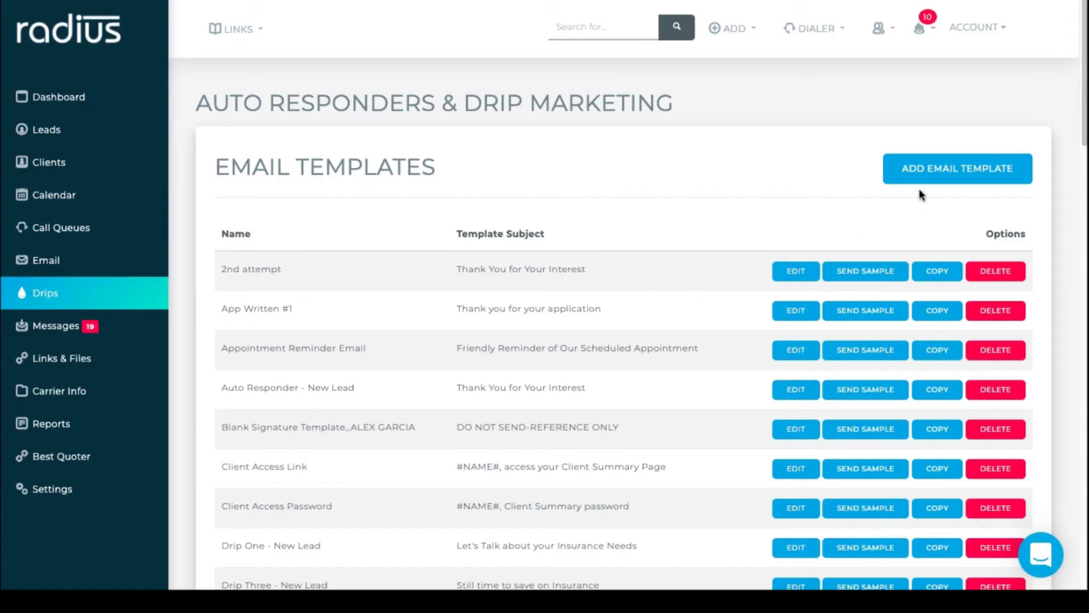
Go to Drips to see the Auto Responders & Drip Marketing email templates list.
{"action": "left_click", "coordinate": [953, 171]}
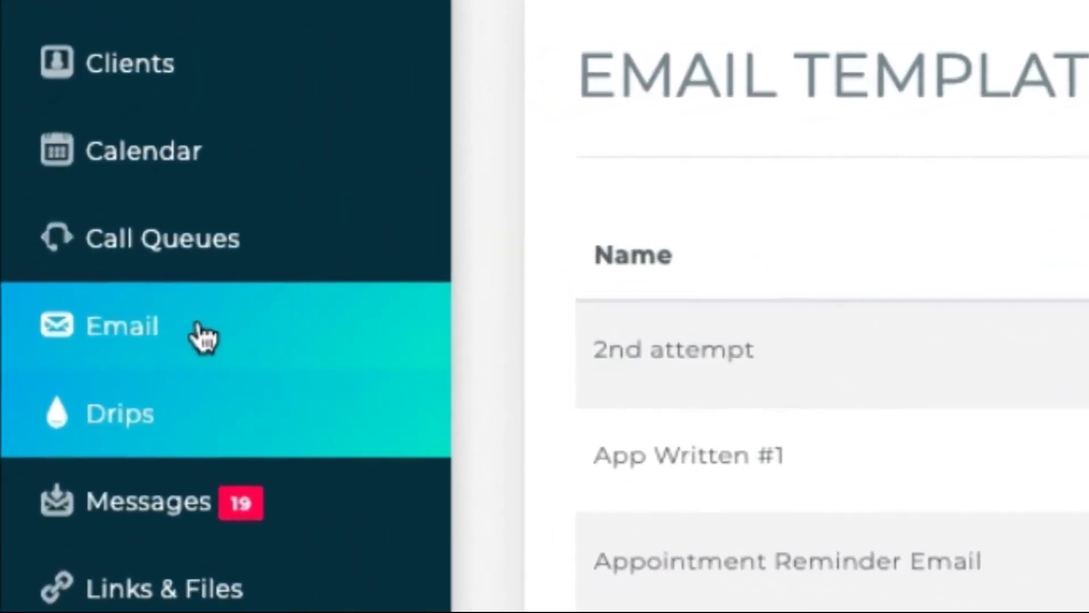
In the Mass Emails form, target leads and clients and check Send to All.
{"action": "left_click", "coordinate": [218, 341]}
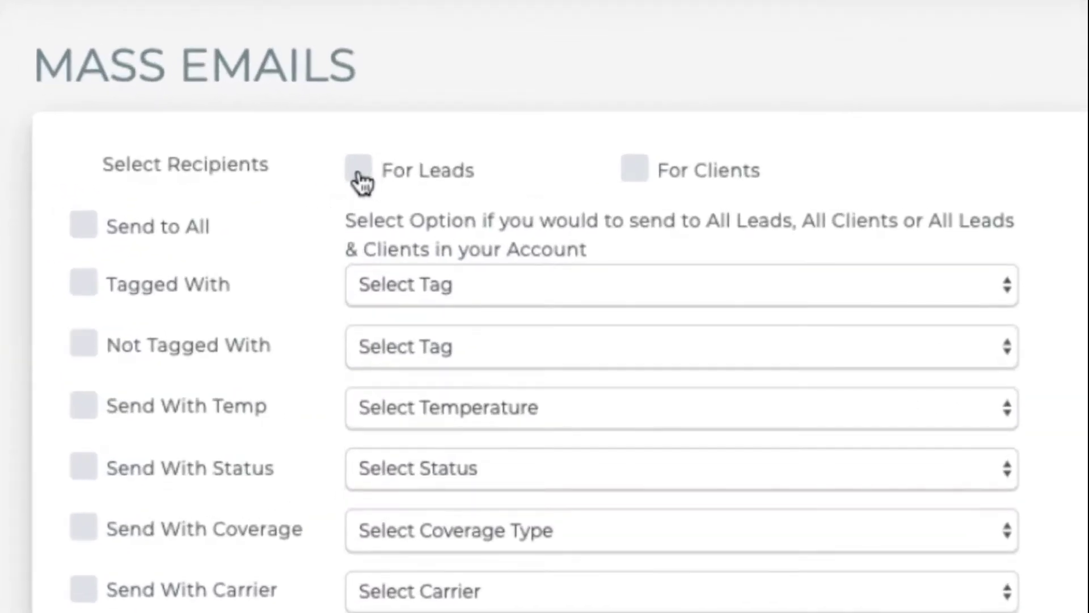
{"action": "left_click", "coordinate": [359, 173]}
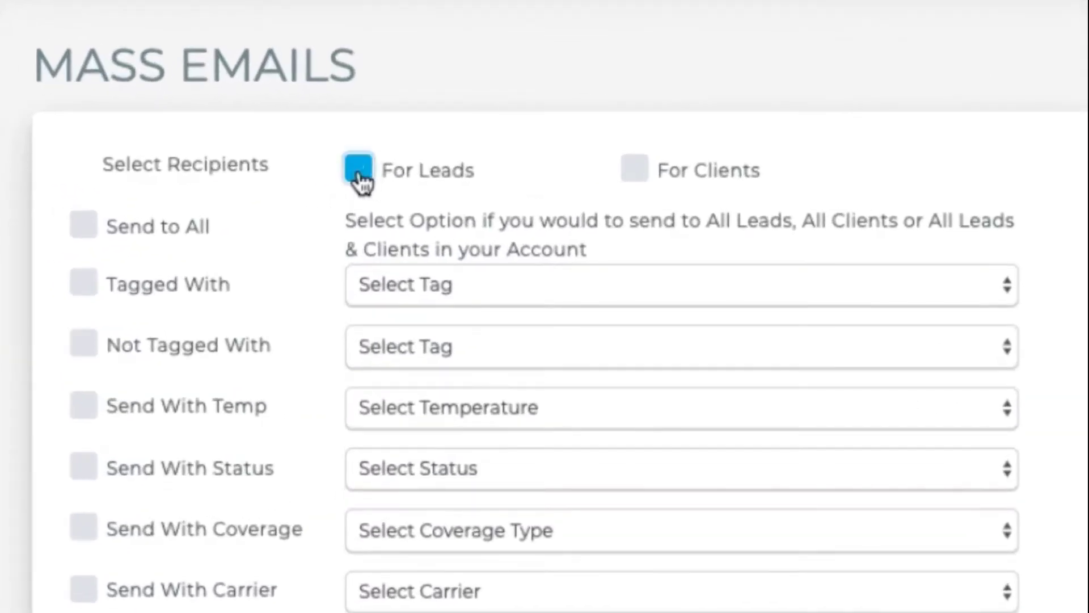
{"action": "left_click", "coordinate": [628, 180]}
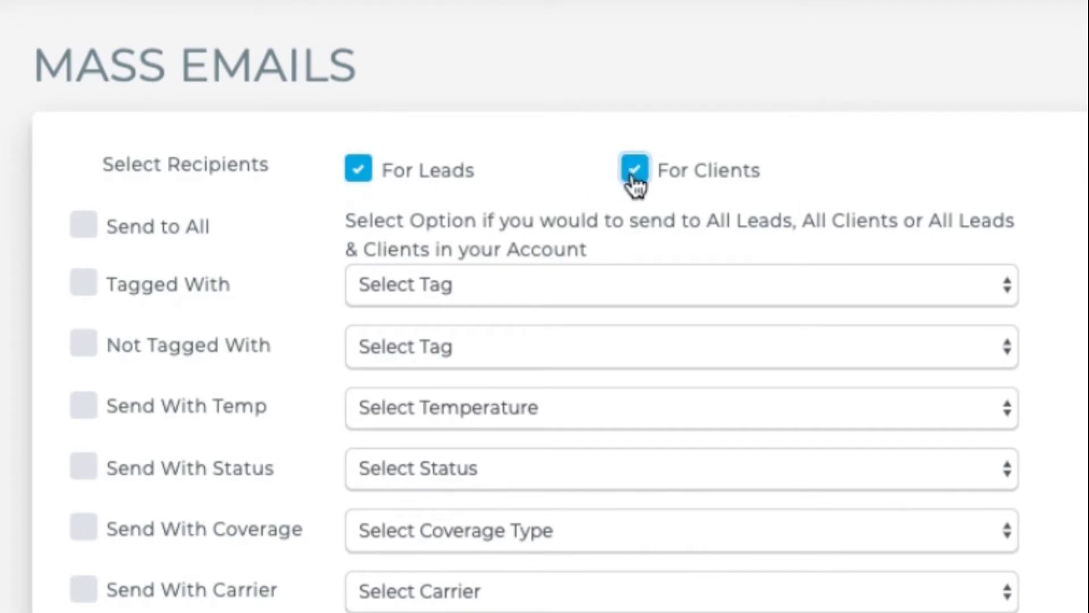
{"action": "left_click", "coordinate": [85, 227]}
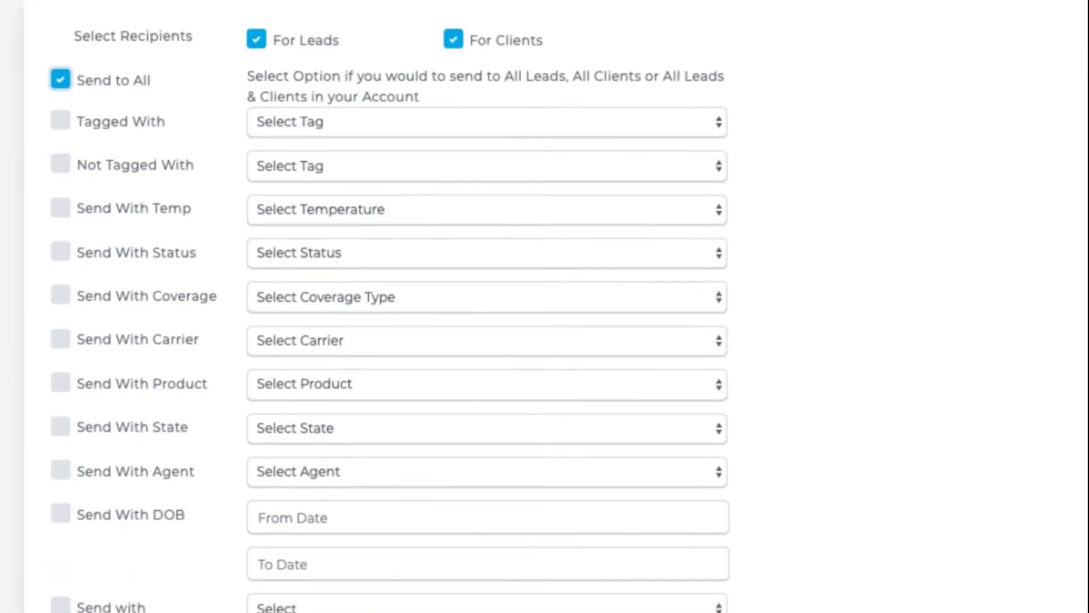
Set Deliver Later for 04/12/2020 at 1:00 PM using the App Written #1 template.
{"action": "scroll", "coordinate": [1055, 283], "scroll_direction": "down", "scroll_amount": 5}
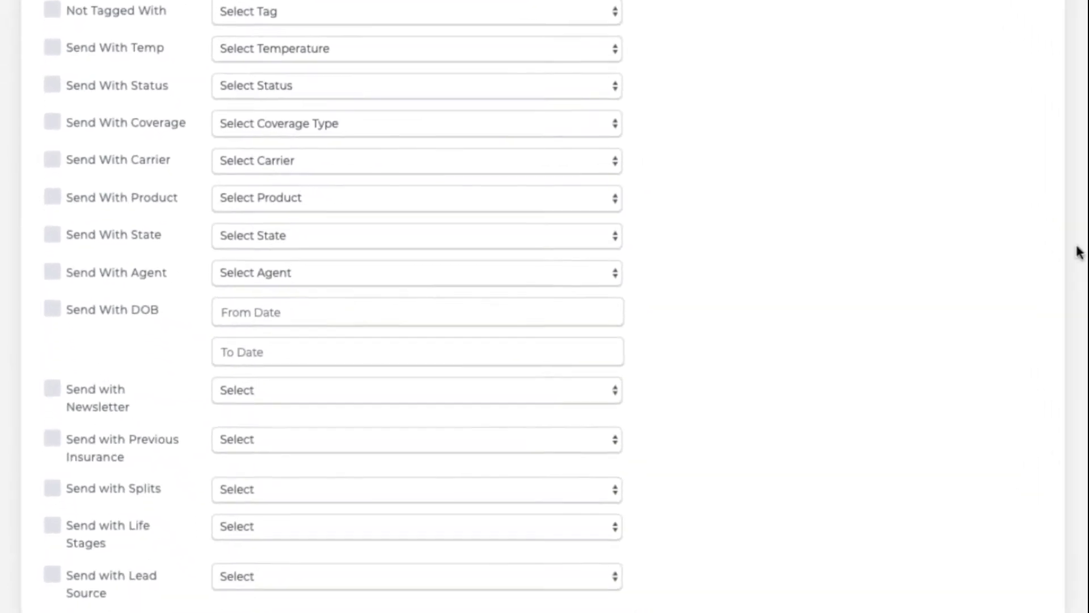
{"action": "scroll", "coordinate": [1046, 326], "scroll_direction": "down", "scroll_amount": 3}
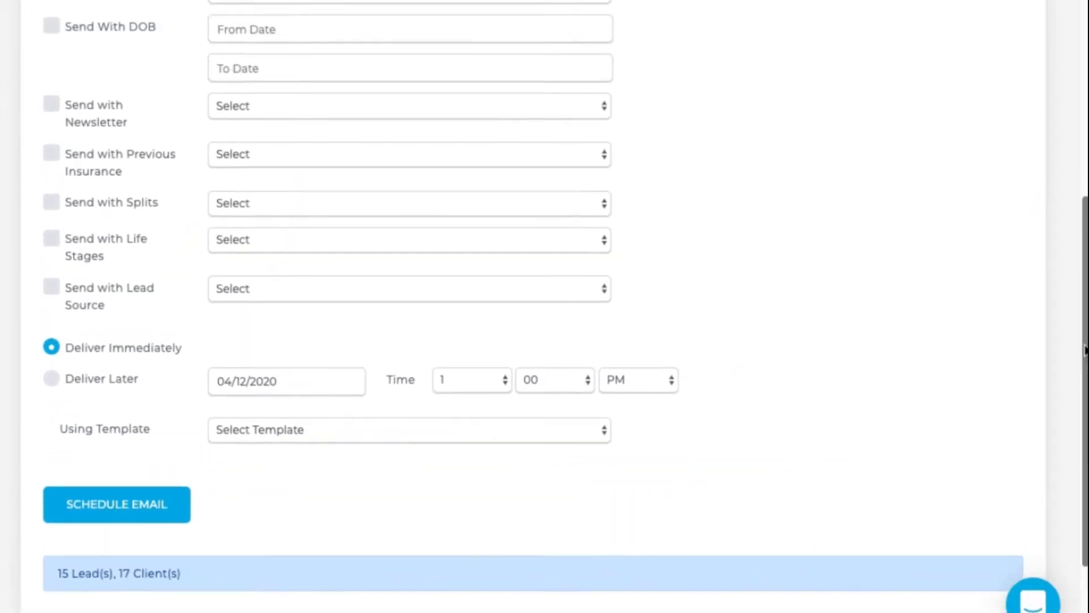
{"action": "scroll", "coordinate": [545, 306], "scroll_direction": "up", "scroll_amount": 1}
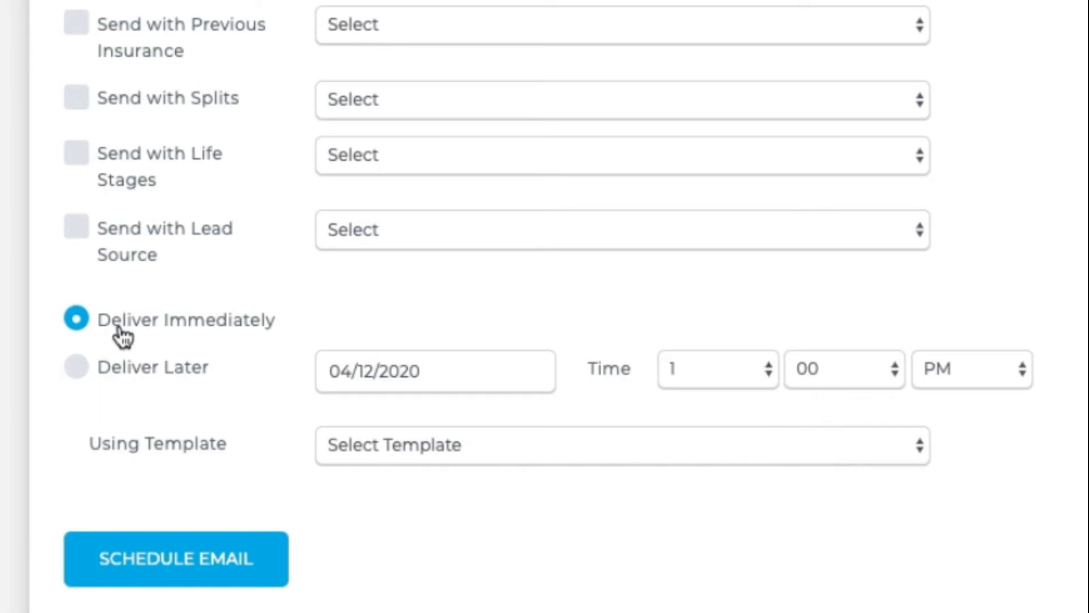
{"action": "left_click", "coordinate": [80, 369]}
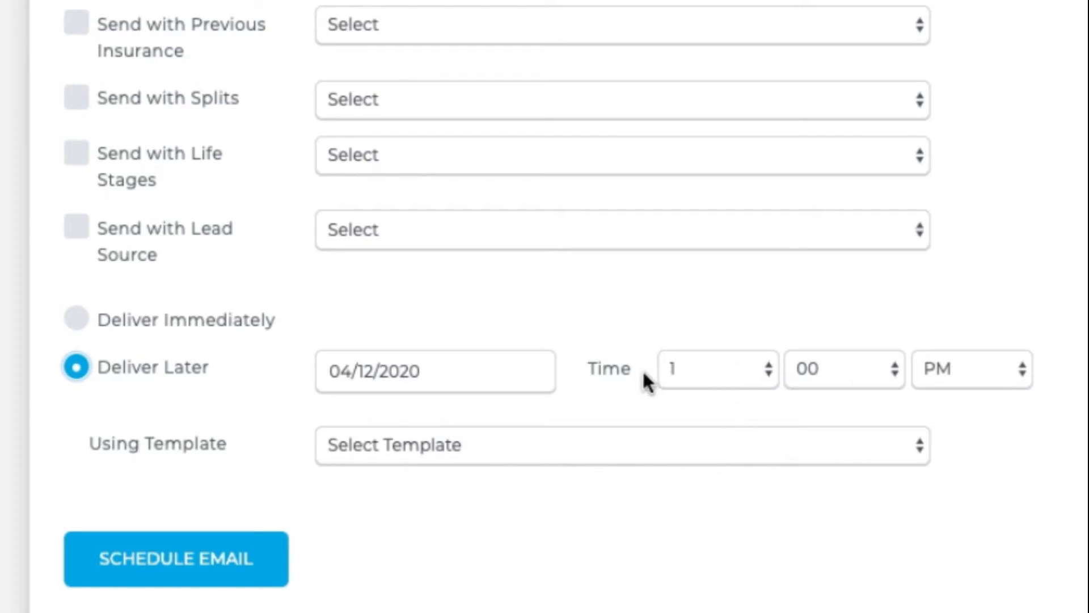
{"action": "left_click", "coordinate": [601, 444]}
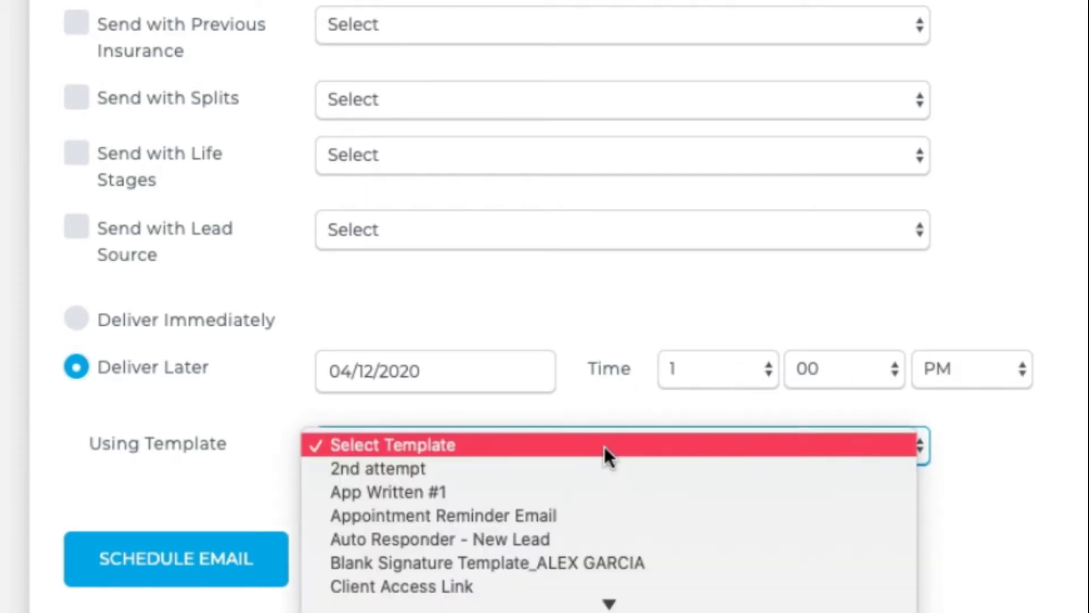
{"action": "left_click", "coordinate": [595, 489]}
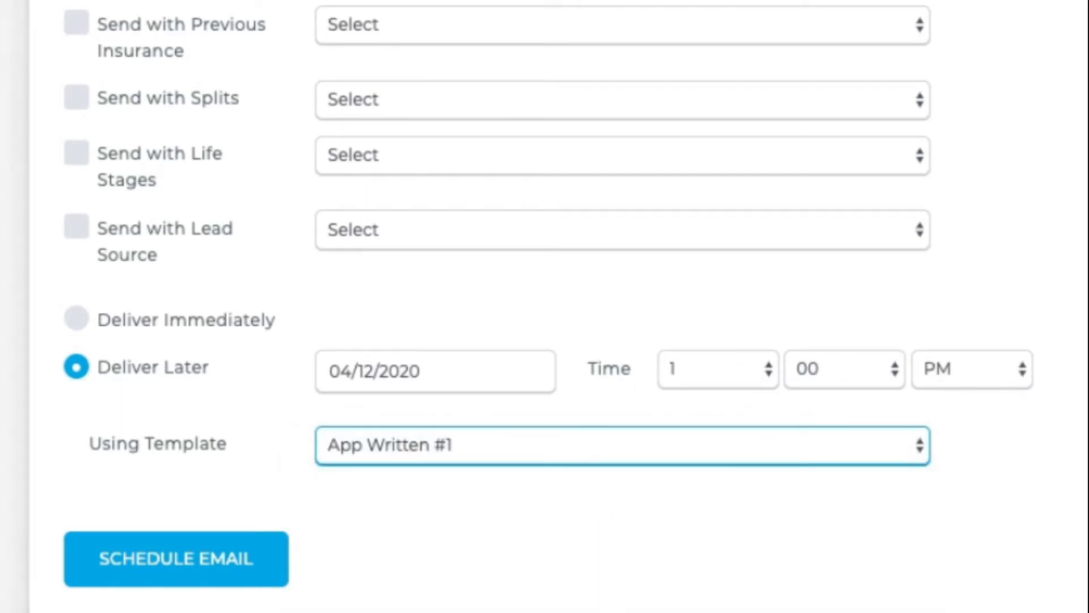
{"action": "scroll", "coordinate": [544, 307], "scroll_direction": "down", "scroll_amount": 5}
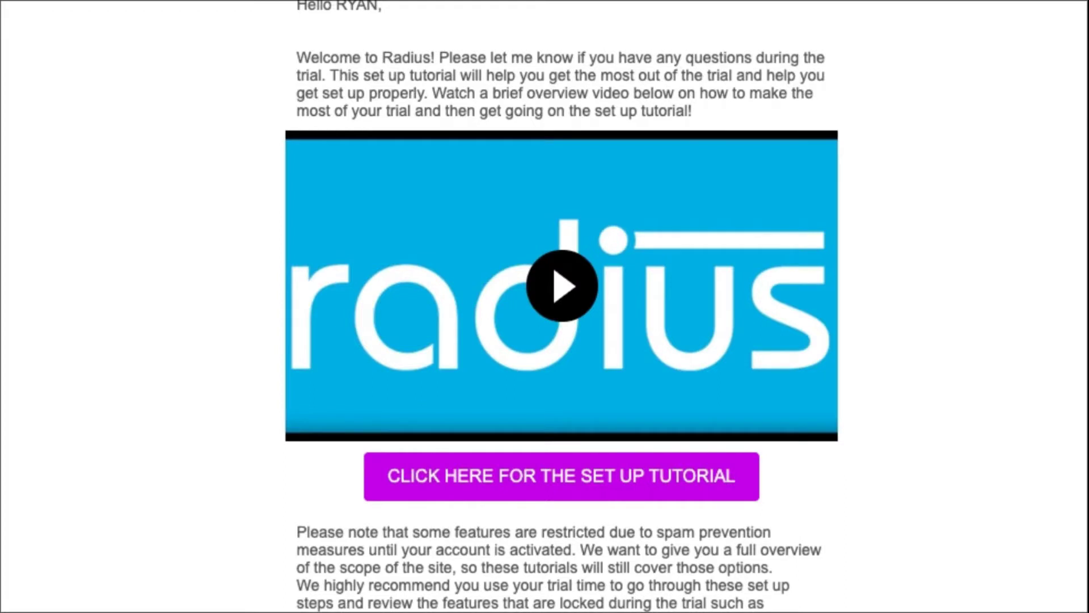
Review the Sent Email History, then back in Mass Emails tick For Leads.
{"action": "scroll", "coordinate": [562, 307], "scroll_direction": "down", "scroll_amount": 5}
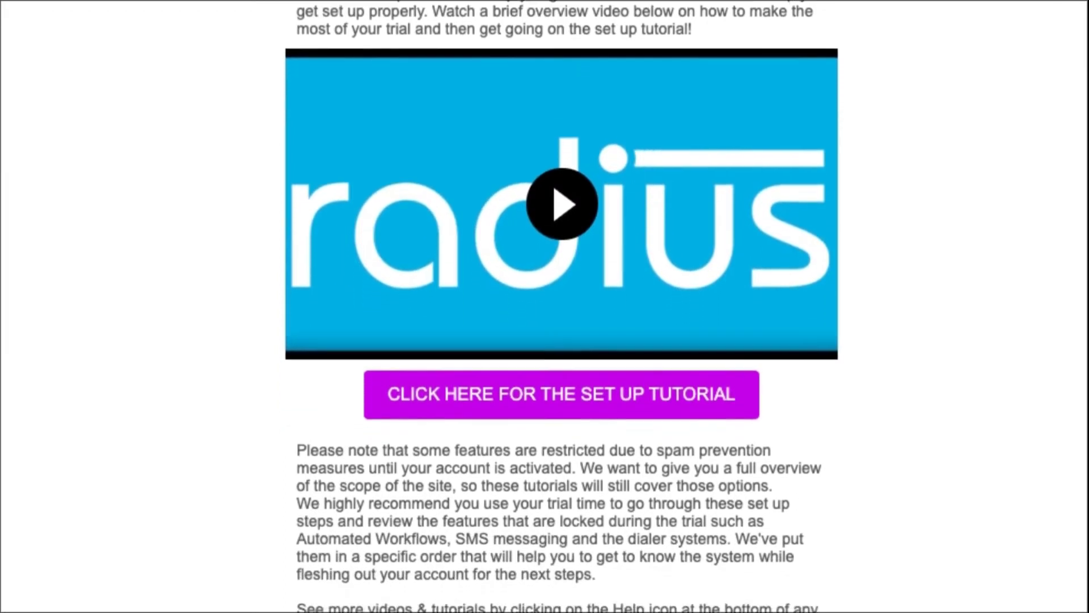
{"action": "scroll", "coordinate": [562, 306], "scroll_direction": "down", "scroll_amount": 5}
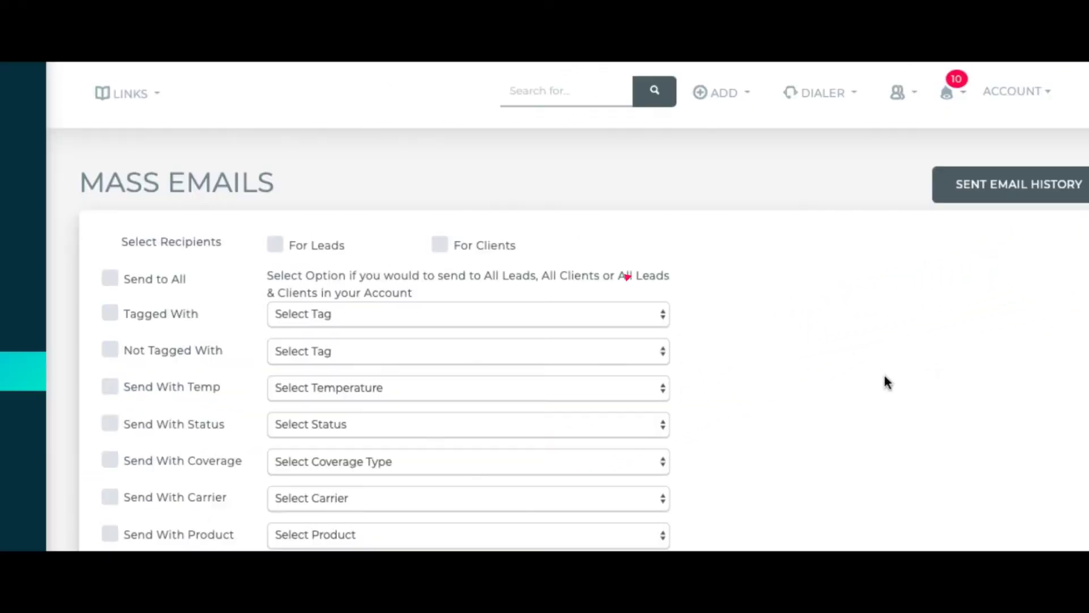
{"action": "left_click", "coordinate": [1026, 185]}
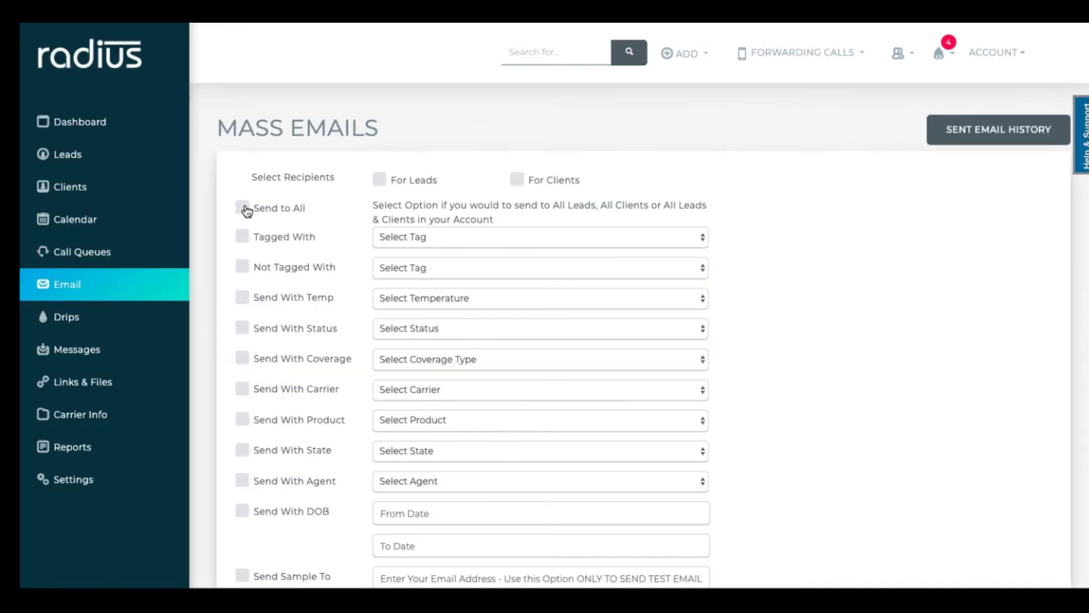
{"action": "left_click", "coordinate": [379, 179]}
Add clients and set the birth-date filter from 04/01/1991 to 05/31/1991, enabling the carrier filter.
{"action": "left_click", "coordinate": [517, 180]}
{"action": "left_click", "coordinate": [242, 512]}
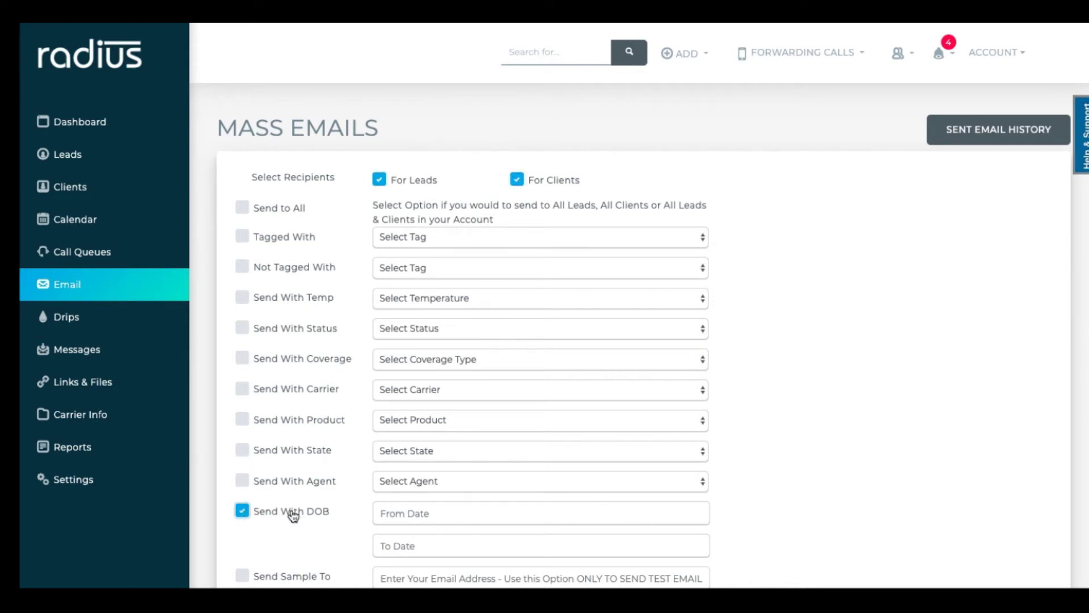
{"action": "scroll", "coordinate": [673, 203], "scroll_direction": "down", "scroll_amount": 5}
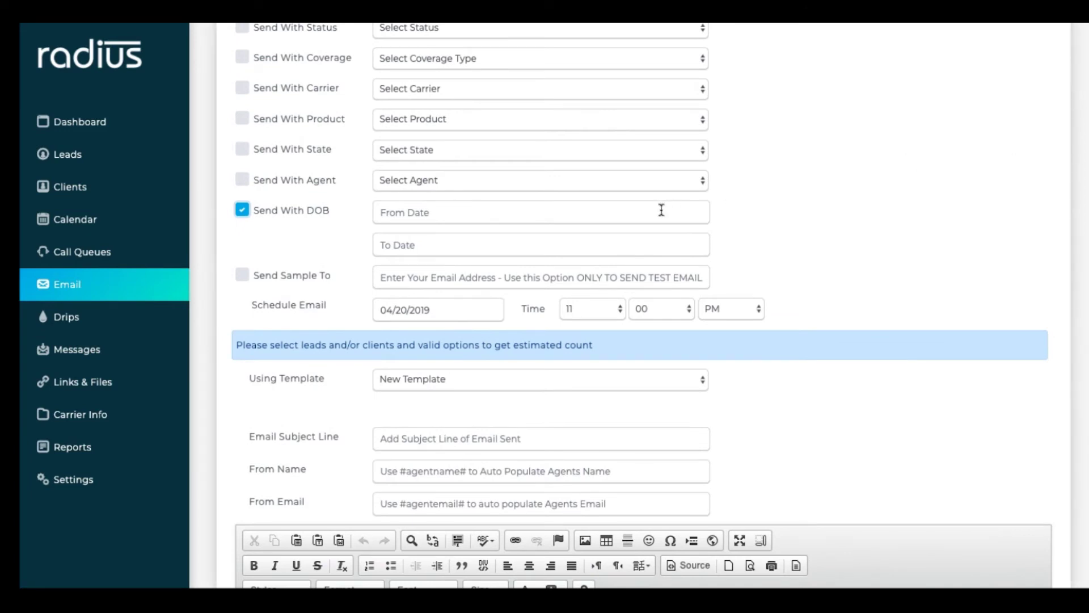
{"action": "left_click", "coordinate": [661, 211]}
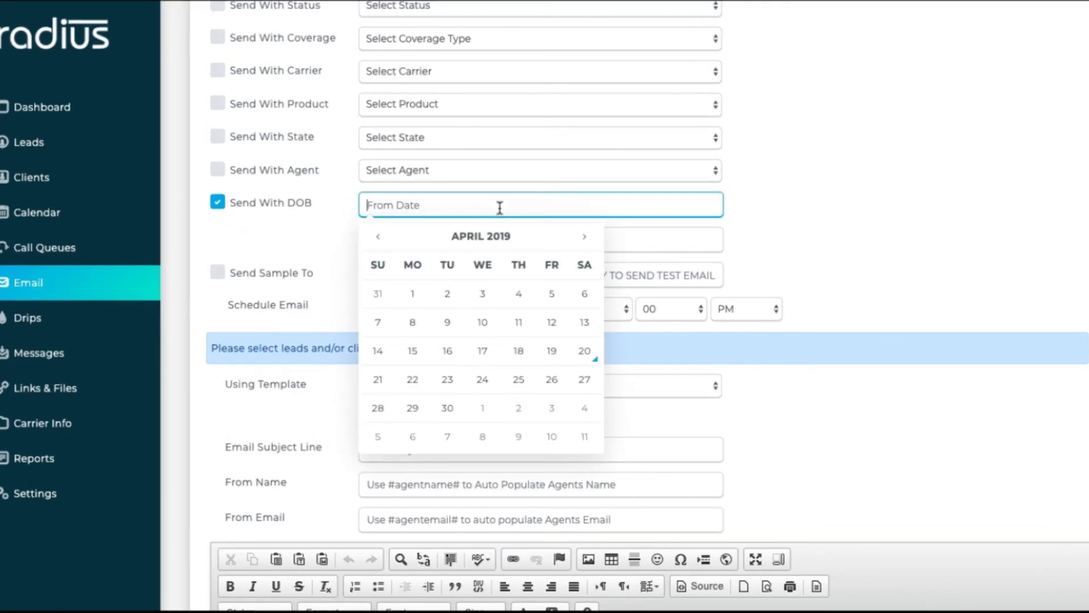
{"action": "left_click", "coordinate": [393, 316]}
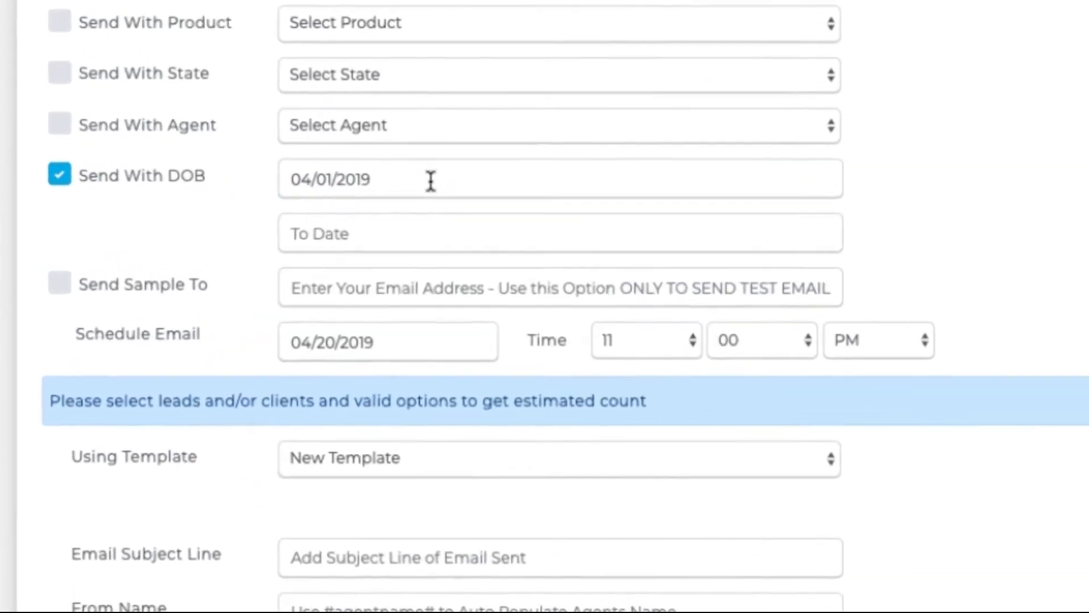
{"action": "left_click", "coordinate": [442, 193]}
{"action": "key", "text": "BackSpace"}
{"action": "key", "text": "BackSpace"}
{"action": "key", "text": "BackSpace"}
{"action": "key", "text": "BackSpace"}
{"action": "type", "text": "1991"}
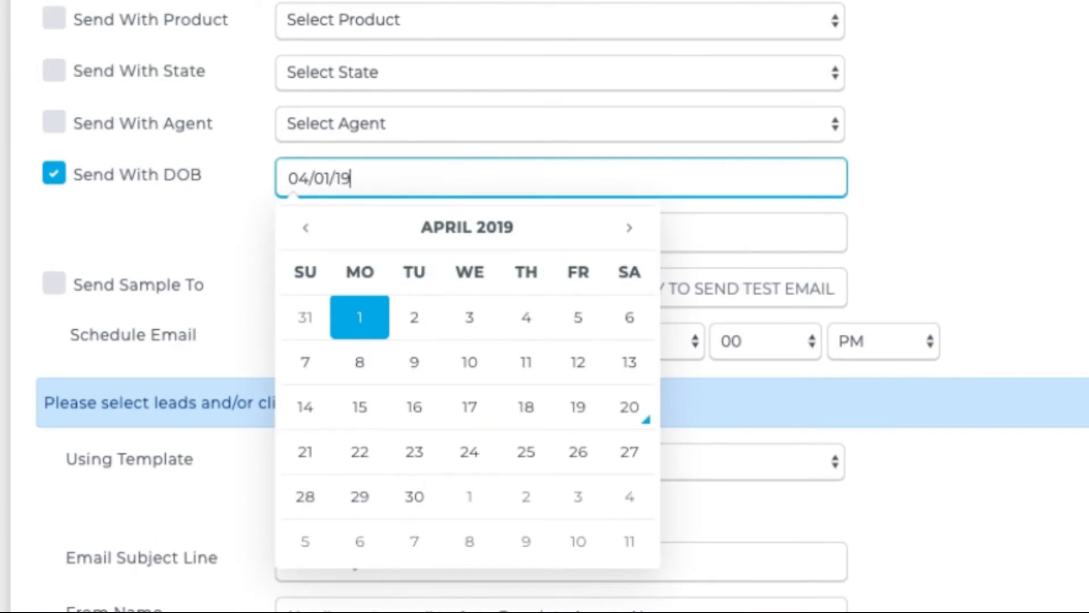
{"action": "key", "text": "Tab"}
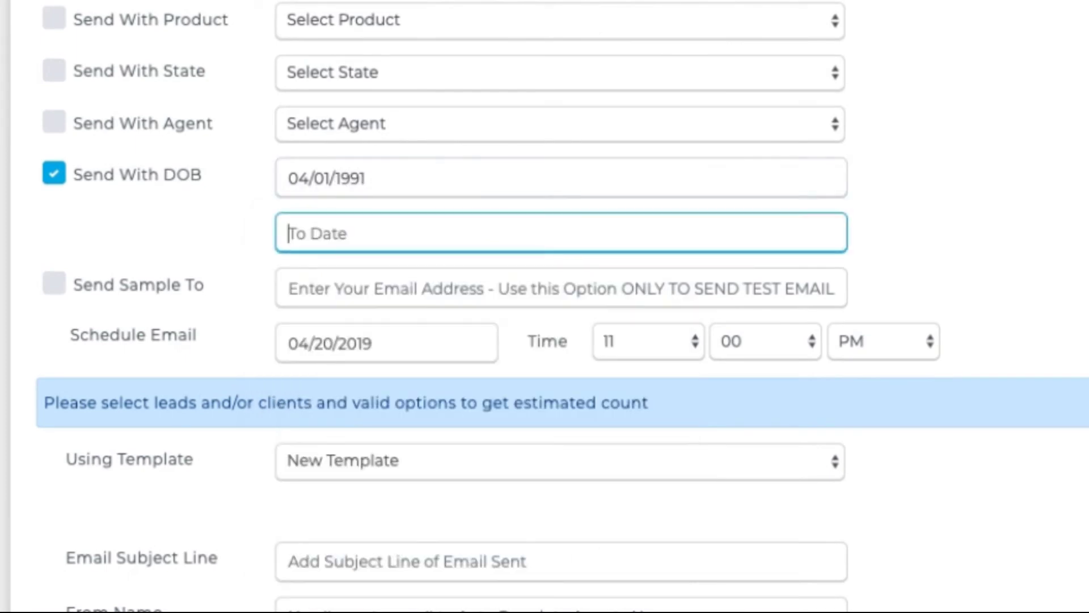
{"action": "type", "text": "05/31/1991"}
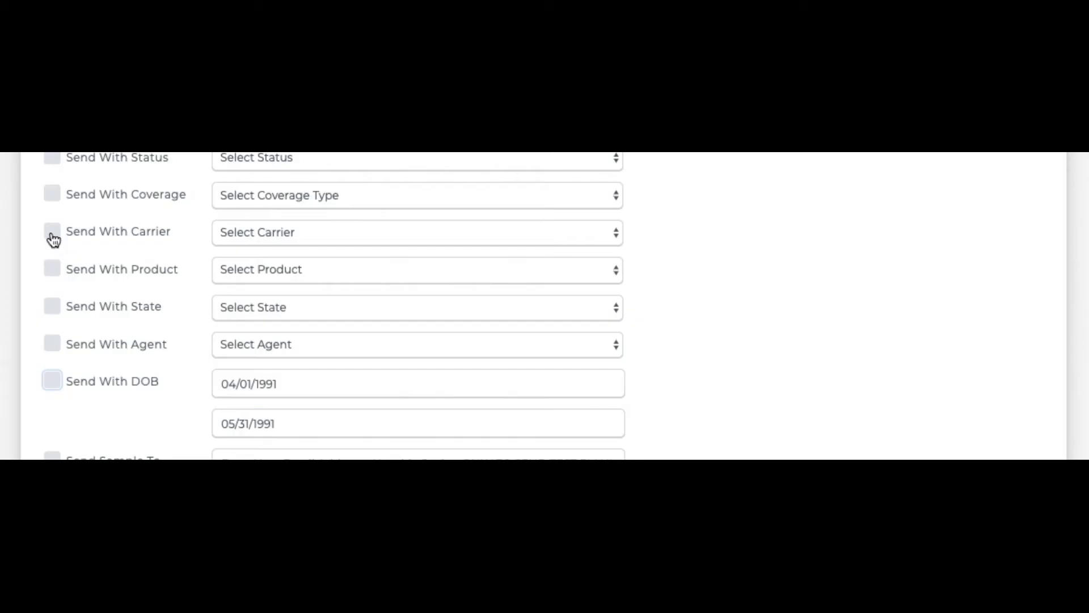
{"action": "left_click", "coordinate": [52, 233]}
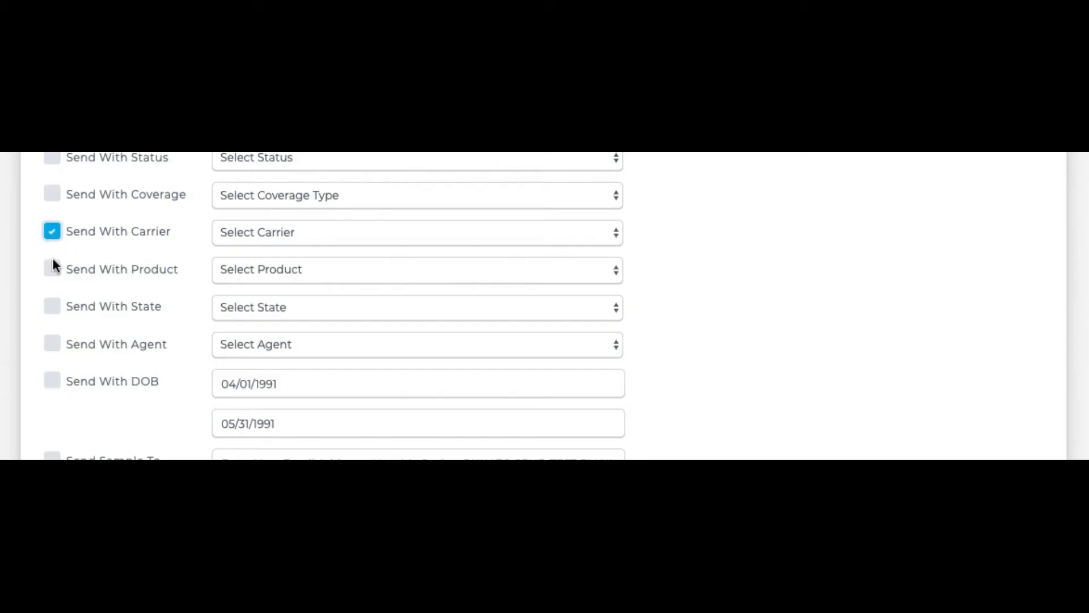
Choose Aetna as the carrier and enable the product filter with PLAN F.
{"action": "left_click", "coordinate": [216, 232]}
{"action": "left_click", "coordinate": [220, 246]}
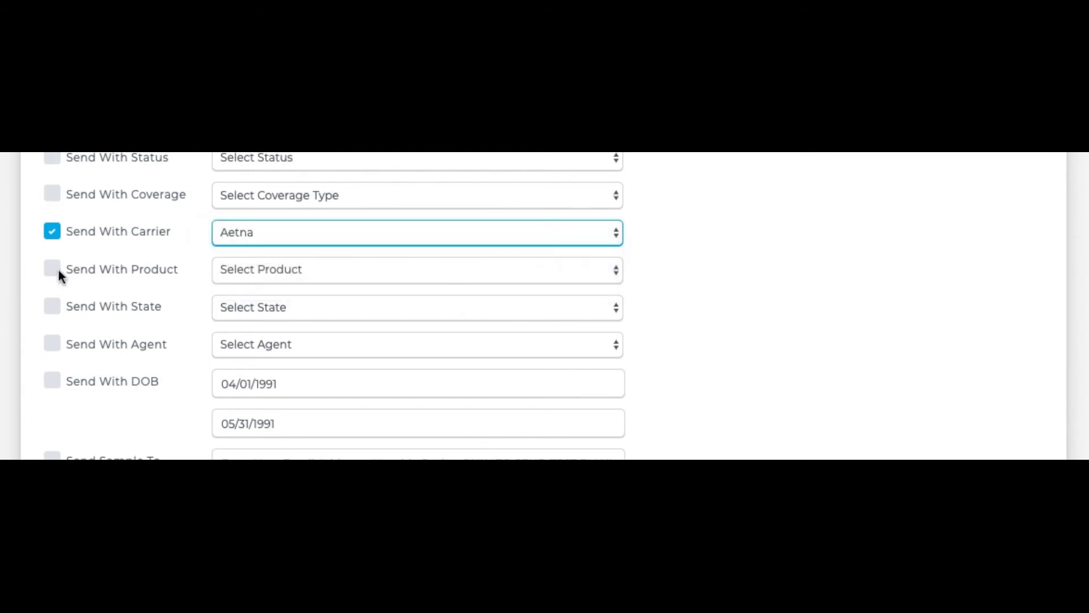
{"action": "left_click", "coordinate": [54, 271]}
{"action": "left_click", "coordinate": [231, 271]}
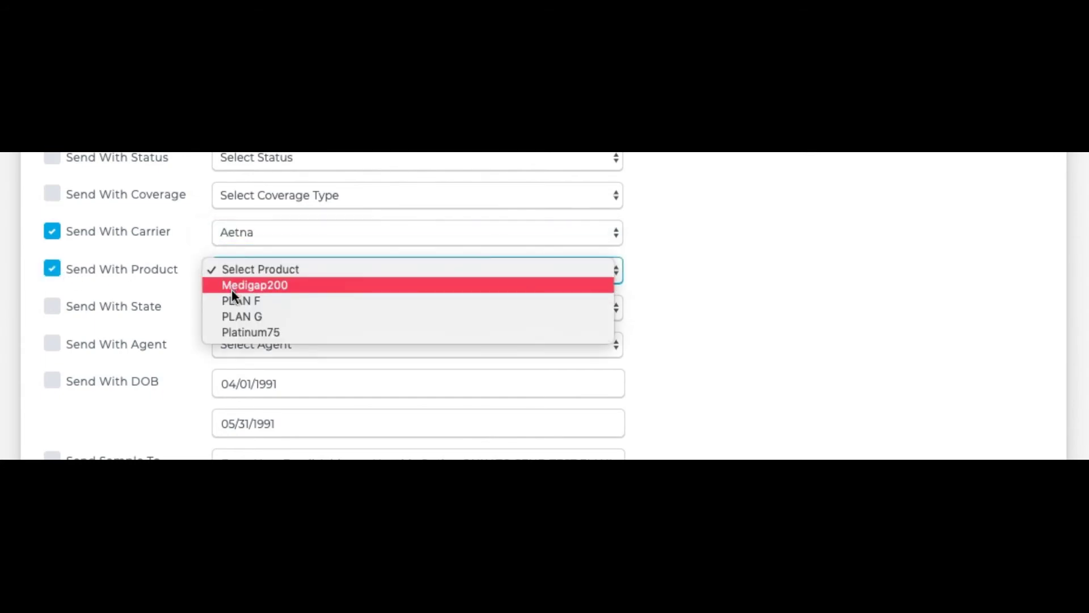
{"action": "left_click", "coordinate": [231, 299]}
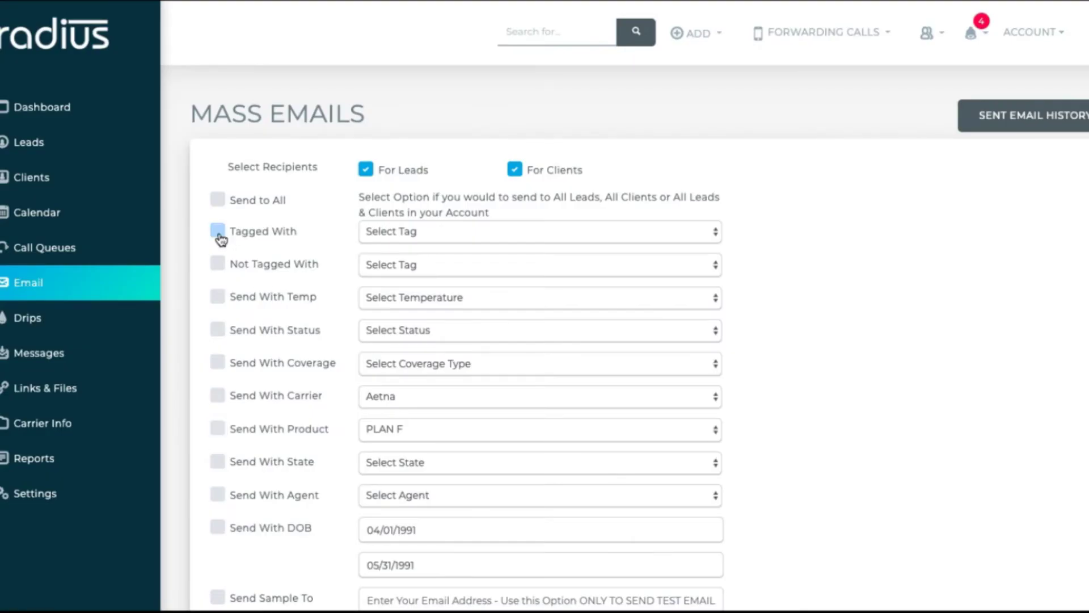
Include contacts tagged Upsell to Life and exclude those tagged Has Life Insurance.
{"action": "left_click", "coordinate": [217, 231]}
{"action": "left_click", "coordinate": [409, 233]}
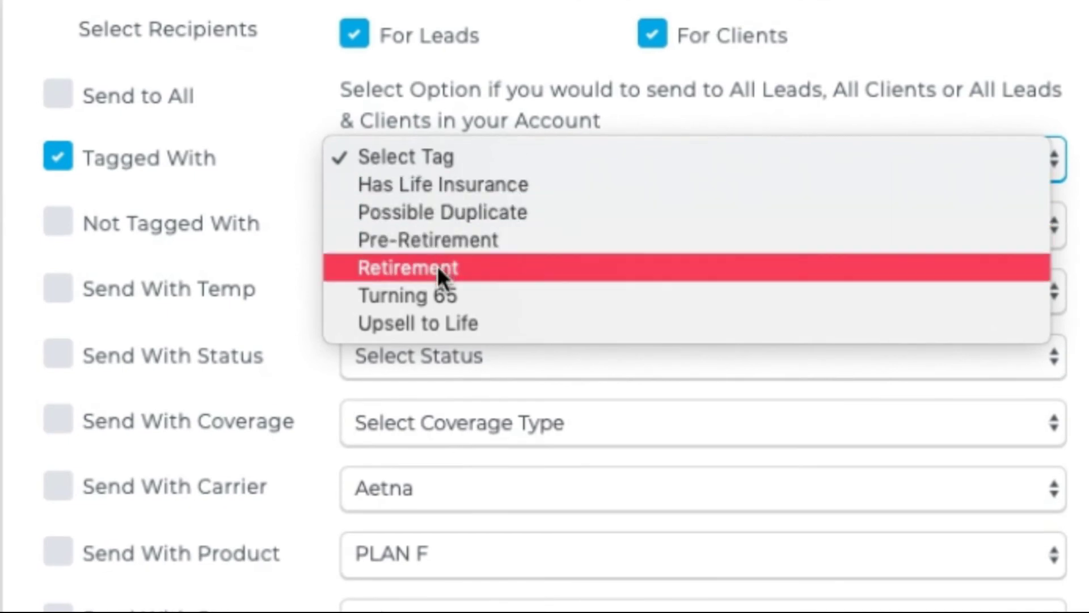
{"action": "left_click", "coordinate": [438, 317]}
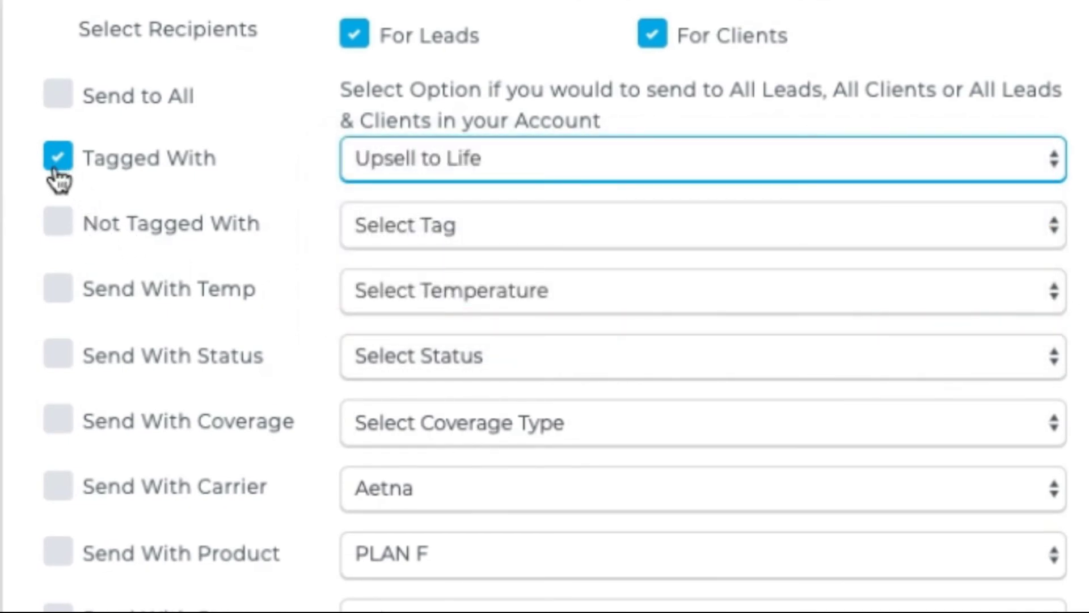
{"action": "left_click", "coordinate": [57, 224]}
{"action": "left_click", "coordinate": [410, 226]}
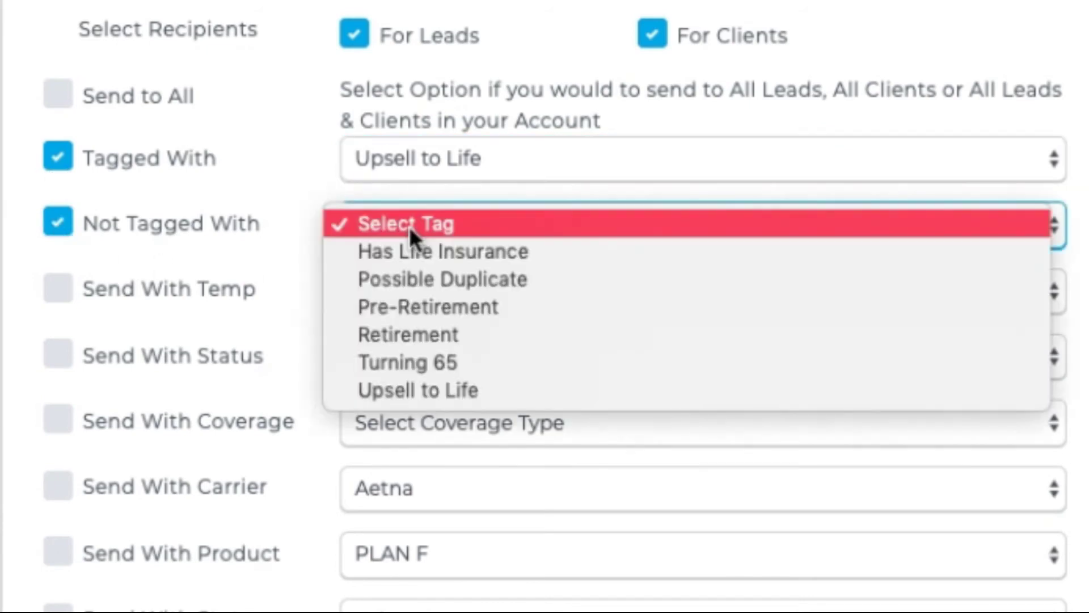
{"action": "left_click", "coordinate": [432, 251]}
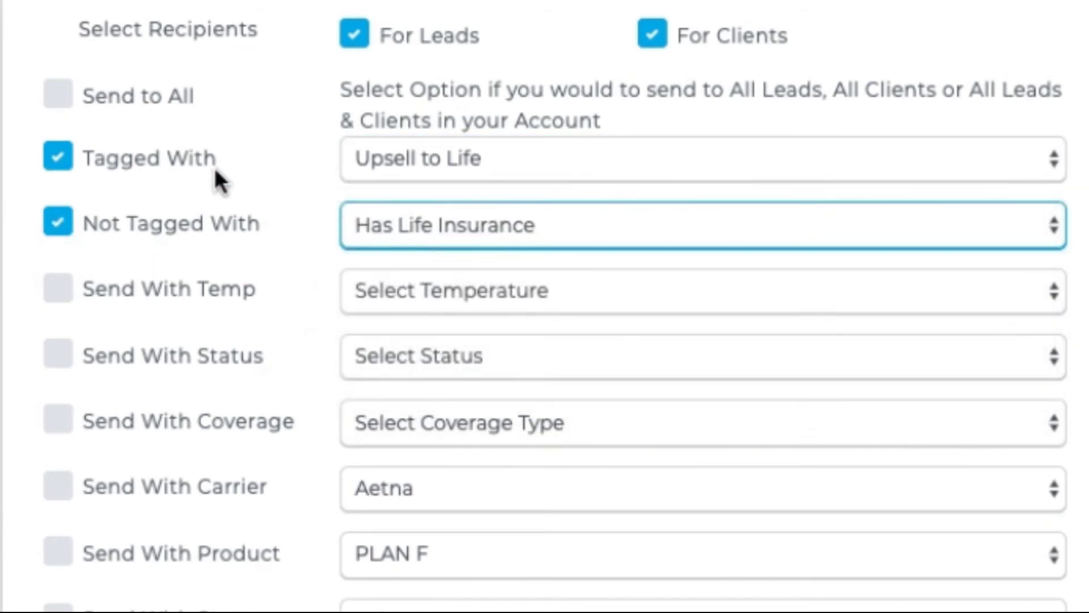